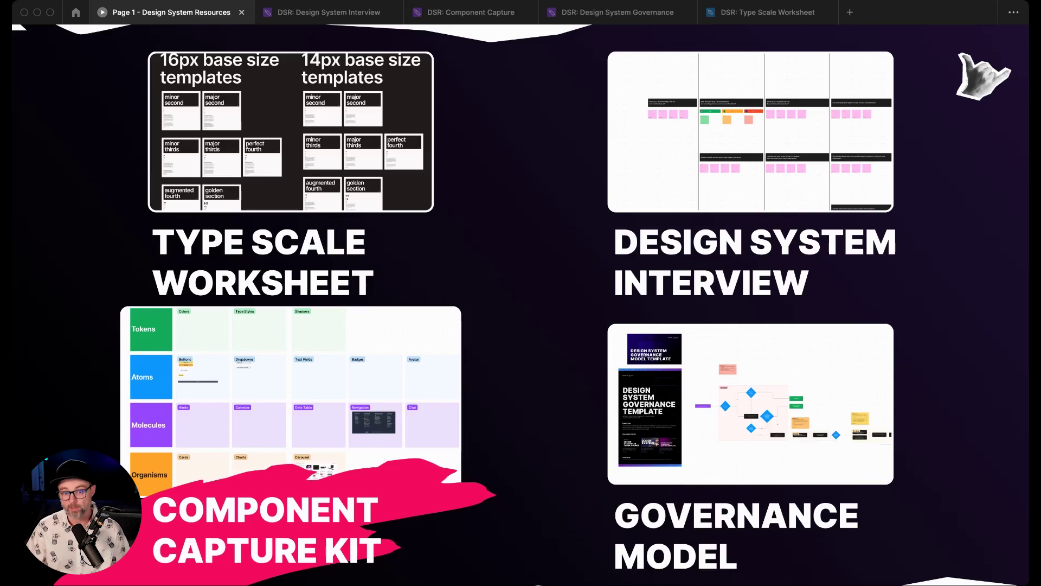
Step: Advance the presentation to the Component Capture Kit 'When It's Used' slide
key("Right")
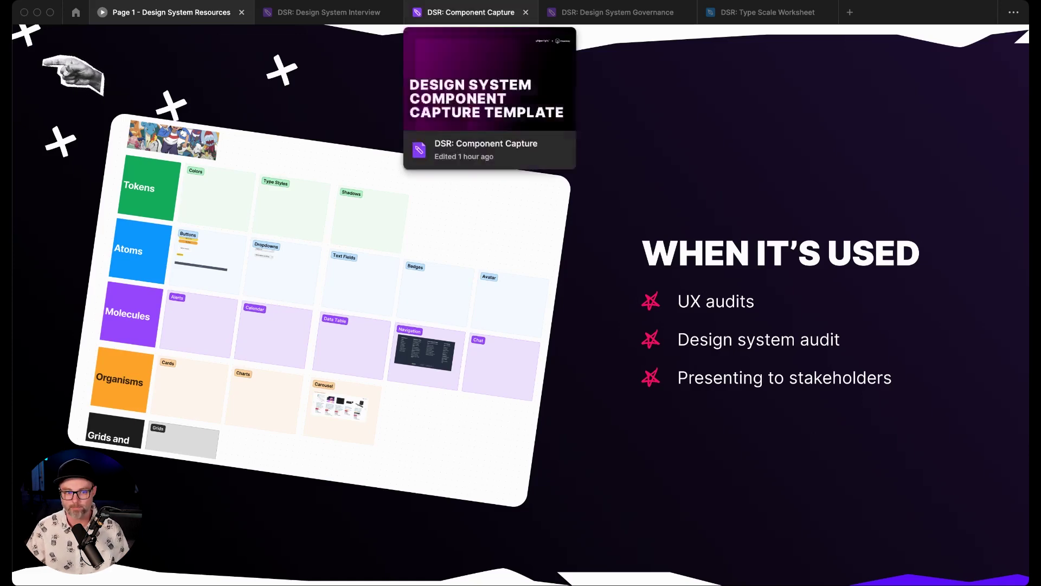
Step: Open the DSR: Component Capture board and survey its Tokens, Atoms and Molecules sections
left_click(471, 12)
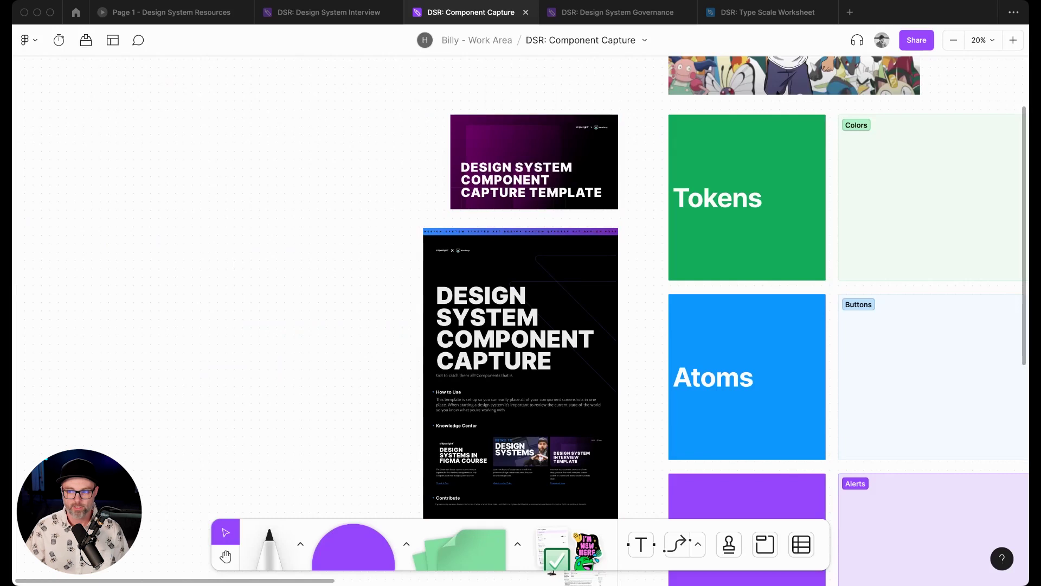
scroll(520, 315, "right", 5)
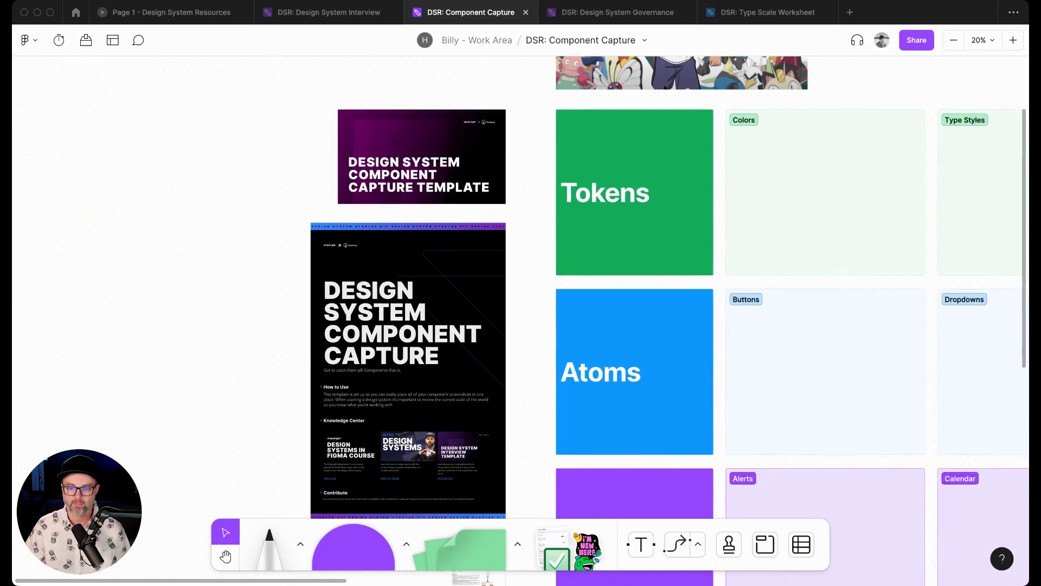
scroll(521, 315, "down", 3)
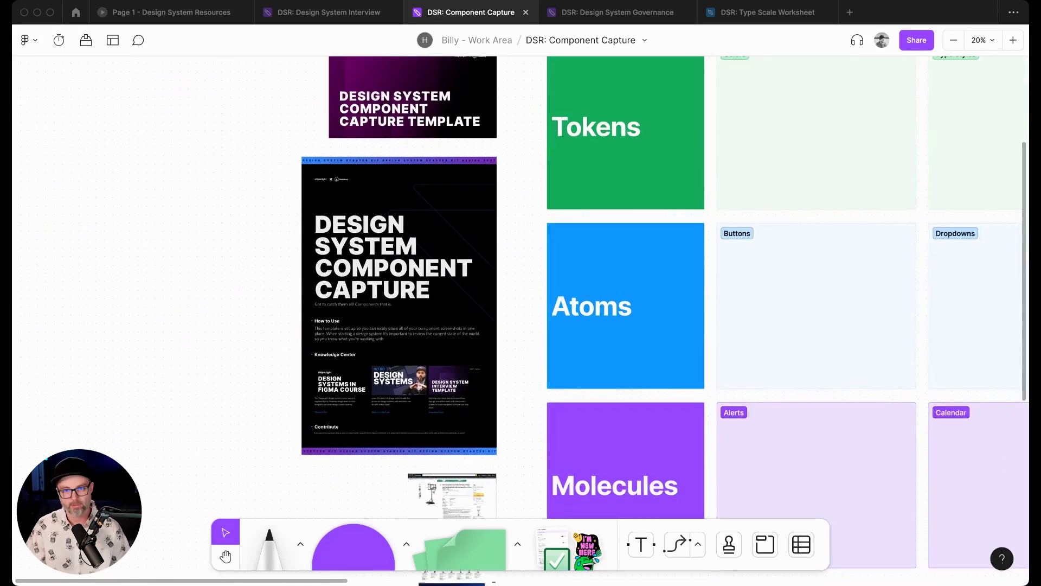
scroll(521, 314, "right", 4)
scroll(520, 315, "up", 15)
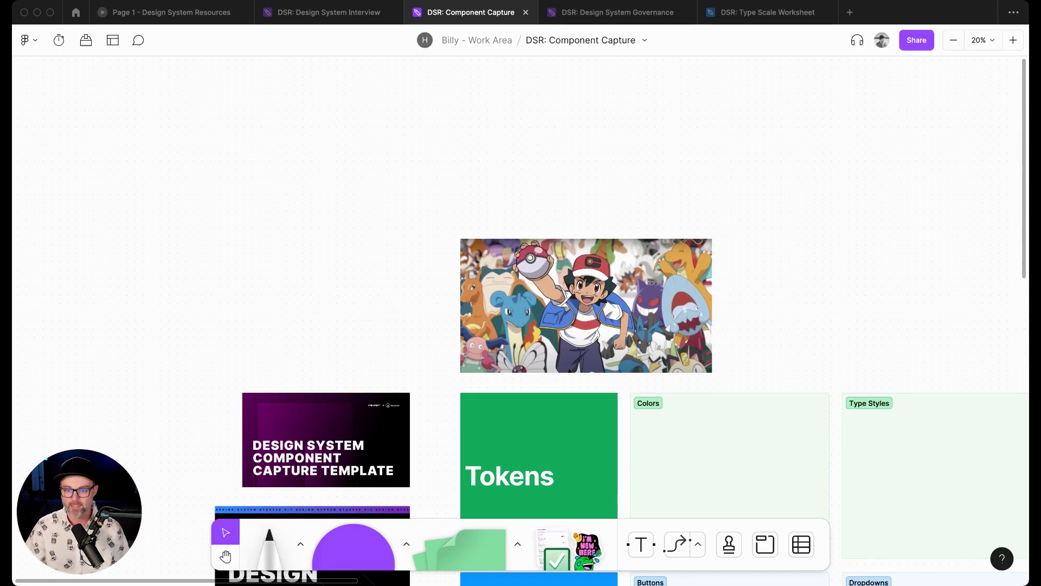
scroll(521, 304, "down", 3)
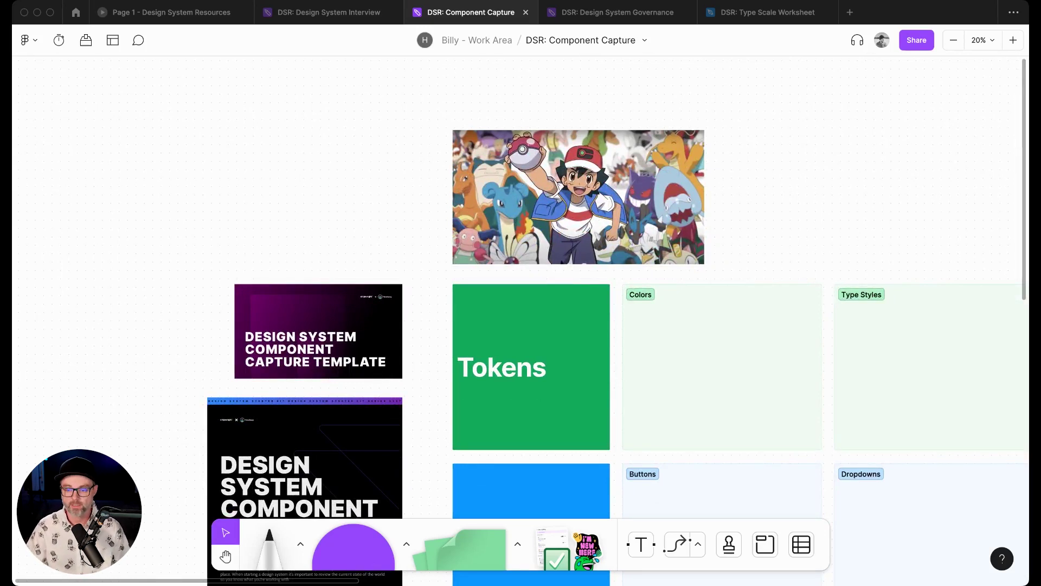
scroll(597, 337, "right", 3)
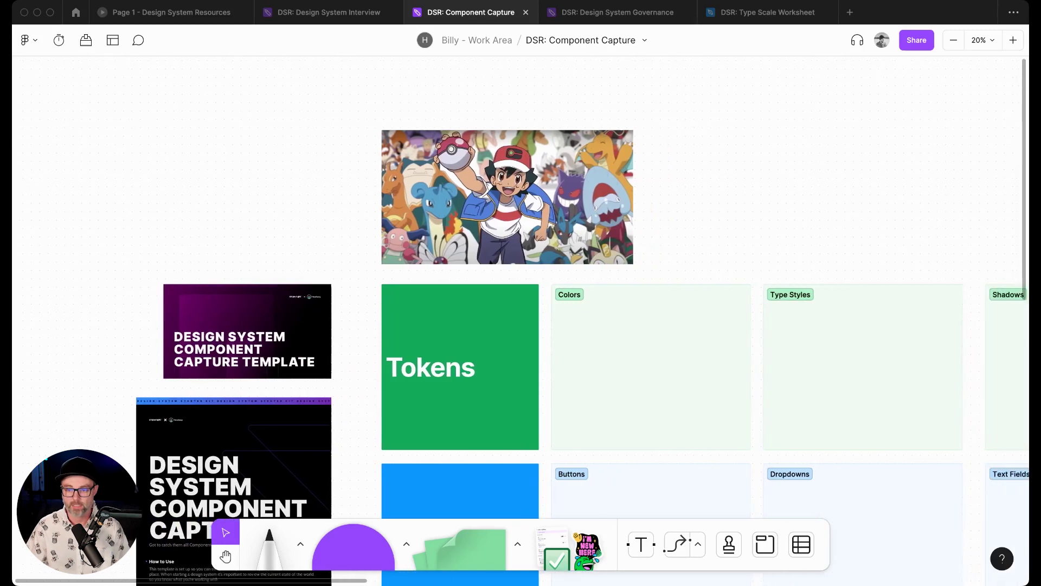
scroll(521, 303, "down", 5)
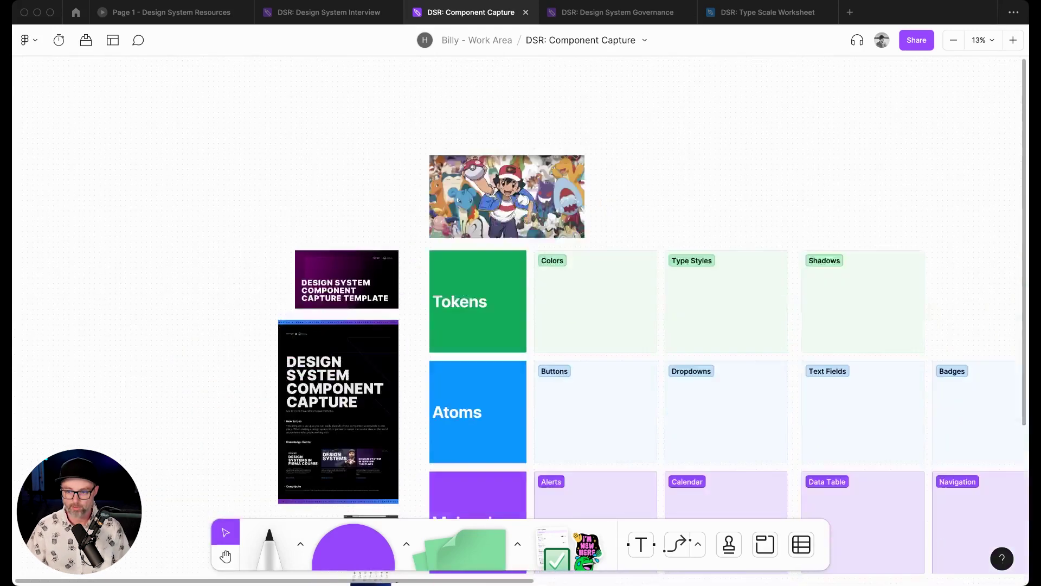
scroll(521, 303, "down", 3)
scroll(521, 303, "down", 2)
scroll(521, 303, "right", 3)
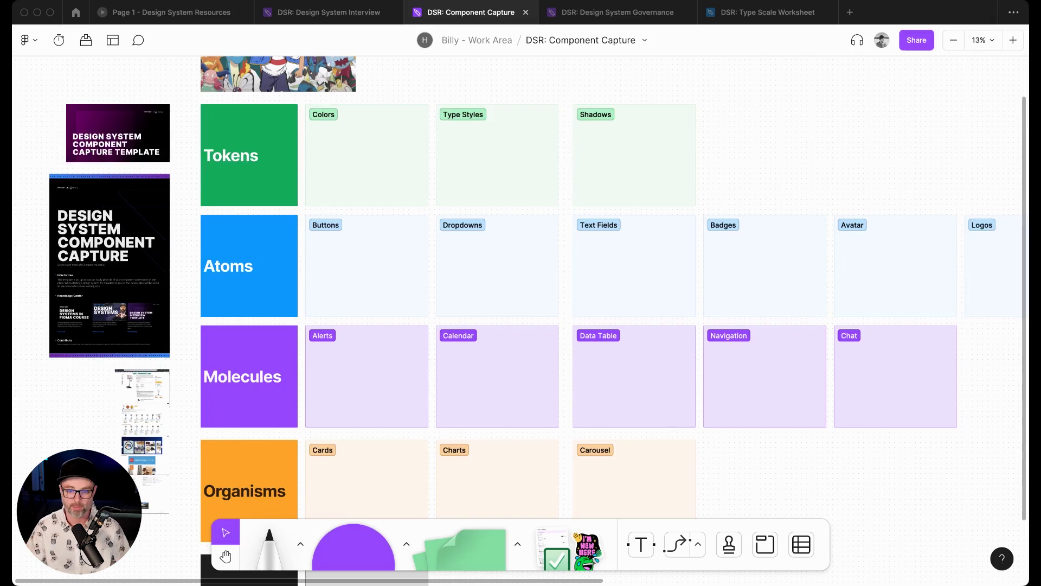
scroll(521, 293, "down", 3)
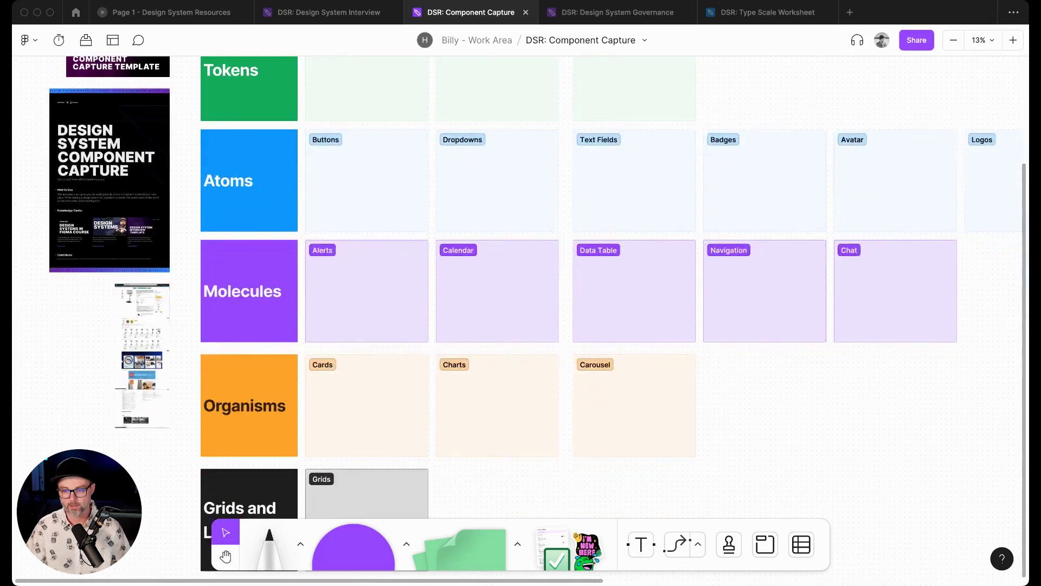
scroll(520, 293, "down", 2)
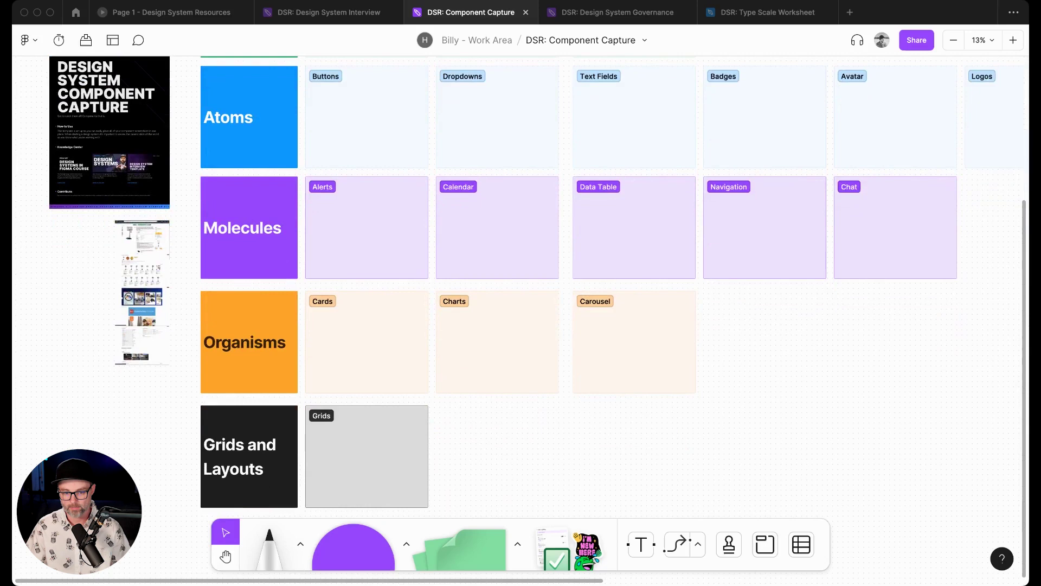
scroll(521, 293, "up", 8)
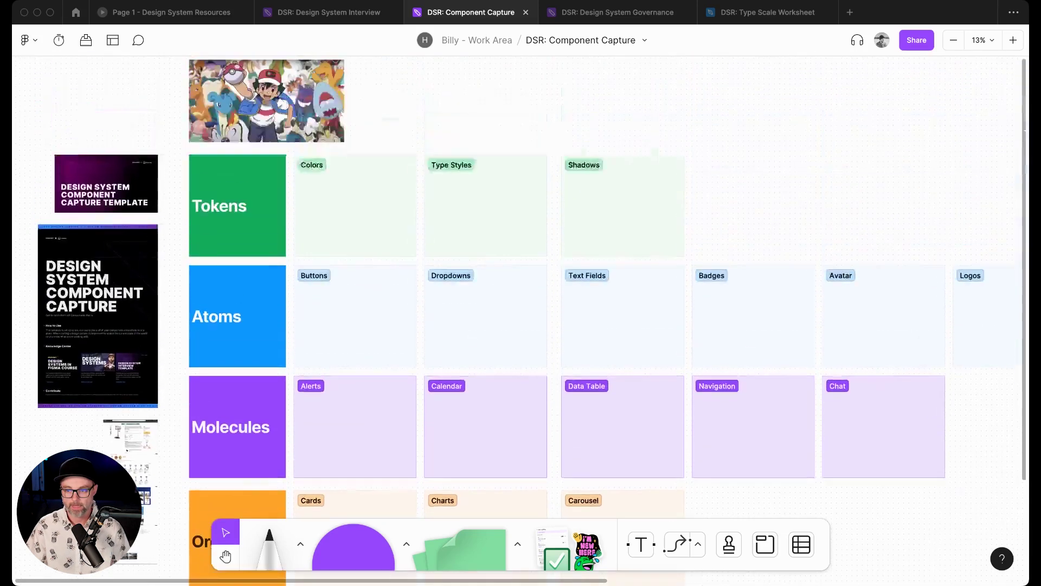
scroll(521, 292, "right", 6)
scroll(520, 293, "right", 2)
scroll(520, 293, "left", 6)
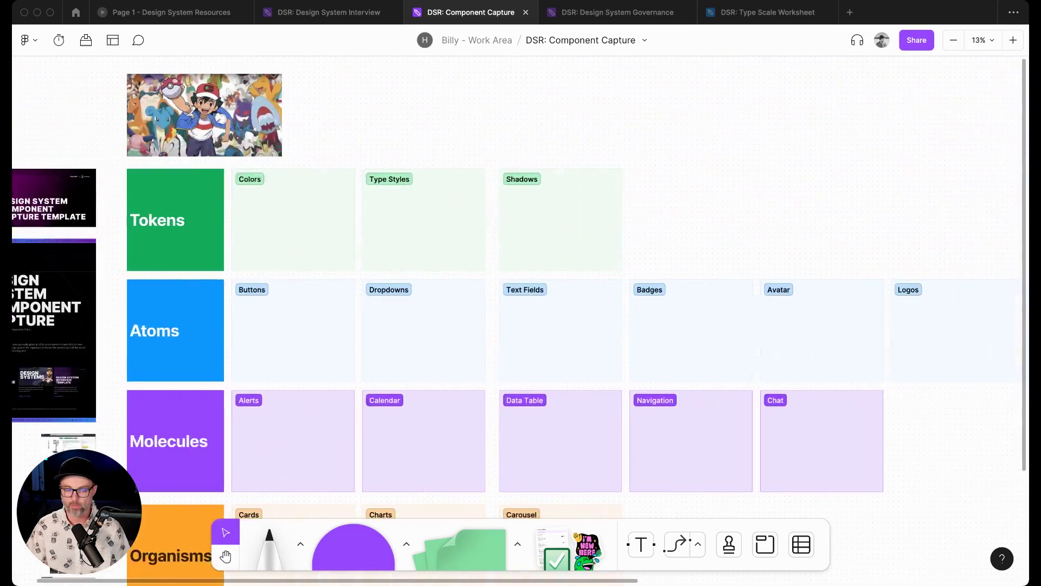
scroll(521, 293, "down", 2)
scroll(520, 292, "down", 2)
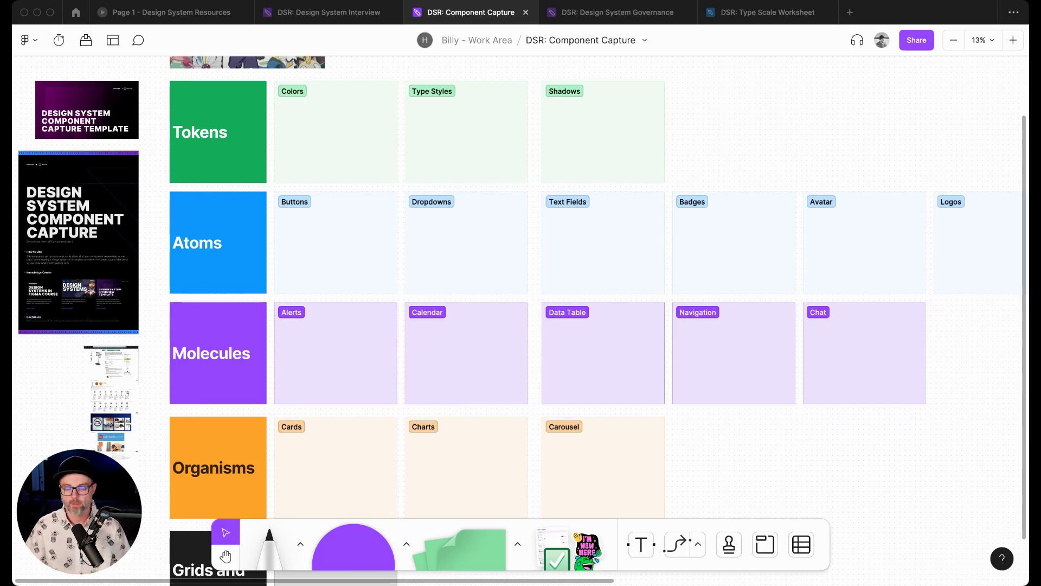
scroll(521, 293, "down", 4)
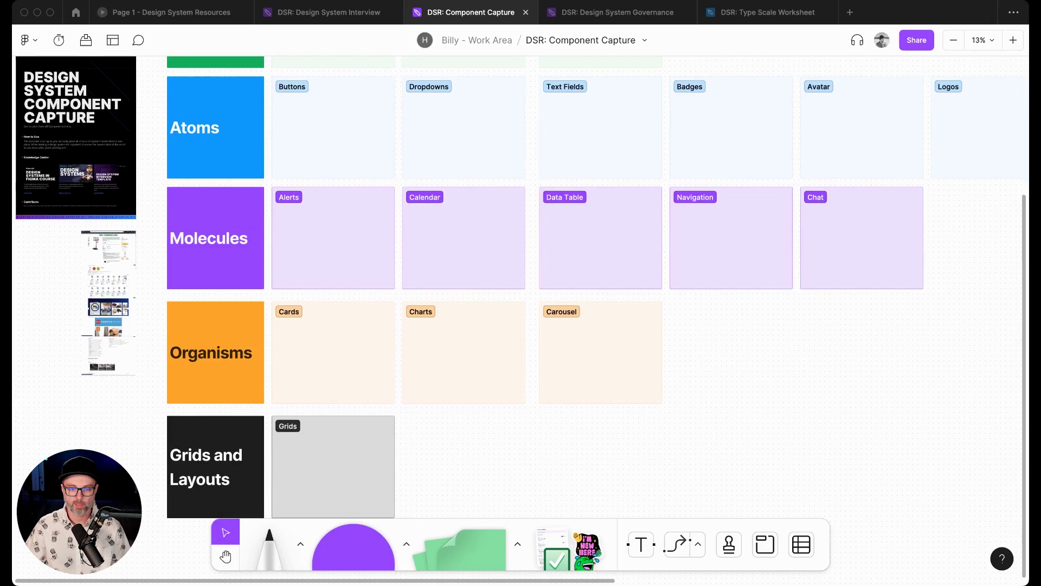
left_click(109, 301)
left_click(124, 206)
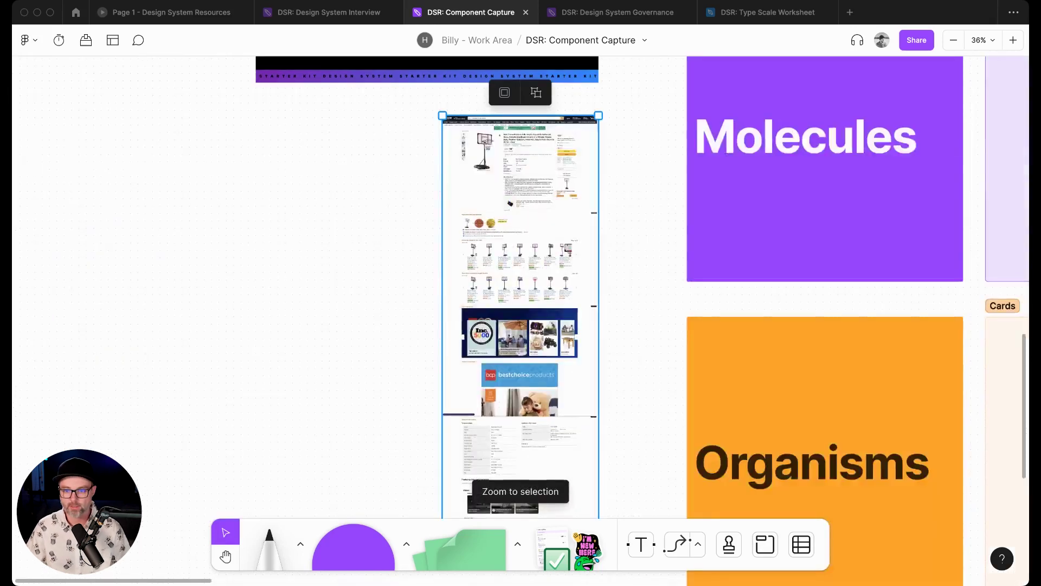
scroll(521, 320, "right", 5)
key("shift+0")
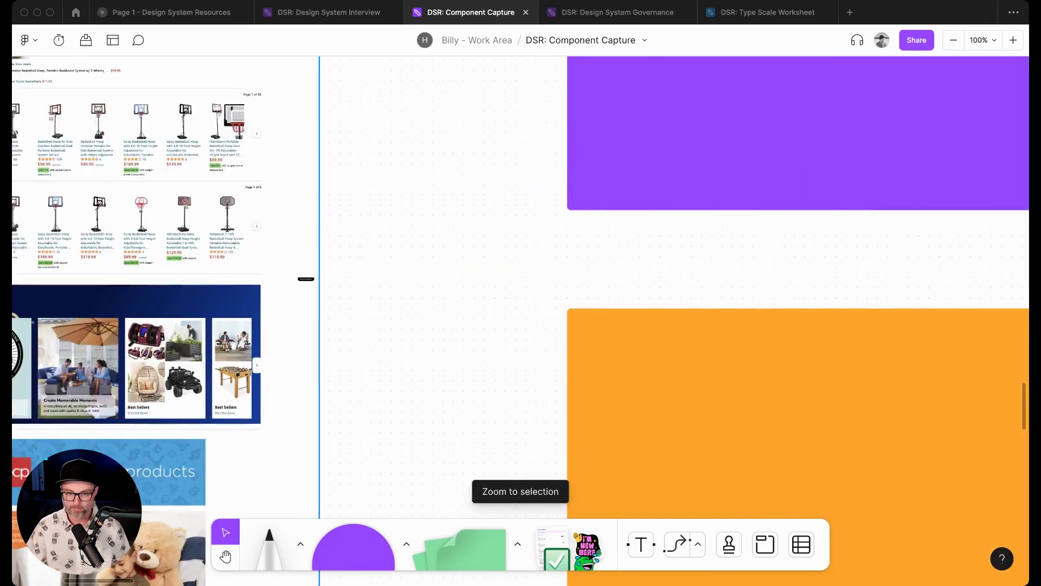
scroll(520, 293, "up", 10)
scroll(521, 293, "left", 7)
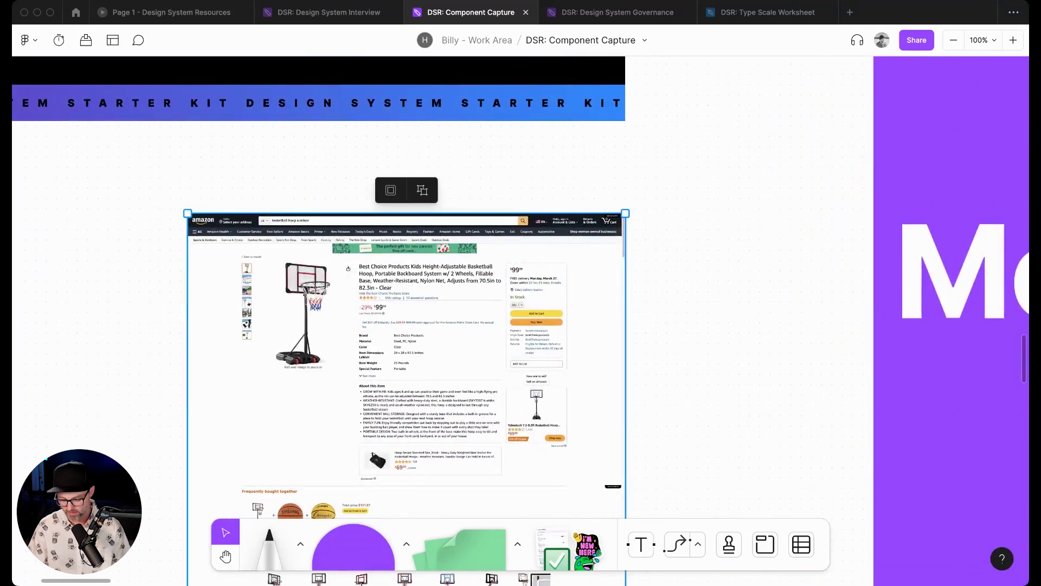
key("super+equal")
scroll(520, 320, "left", 3)
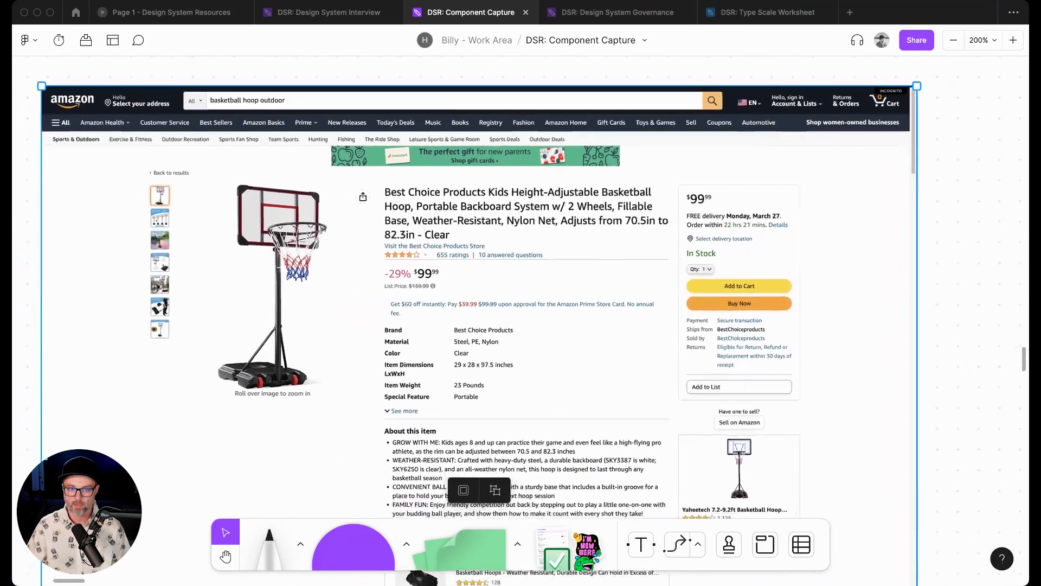
key("Escape")
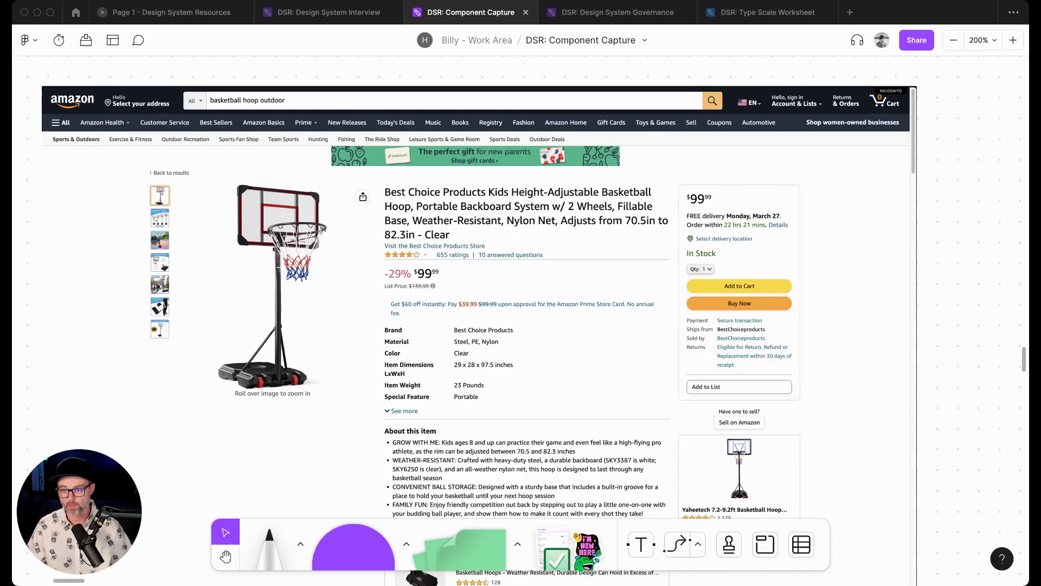
scroll(479, 320, "down", 4)
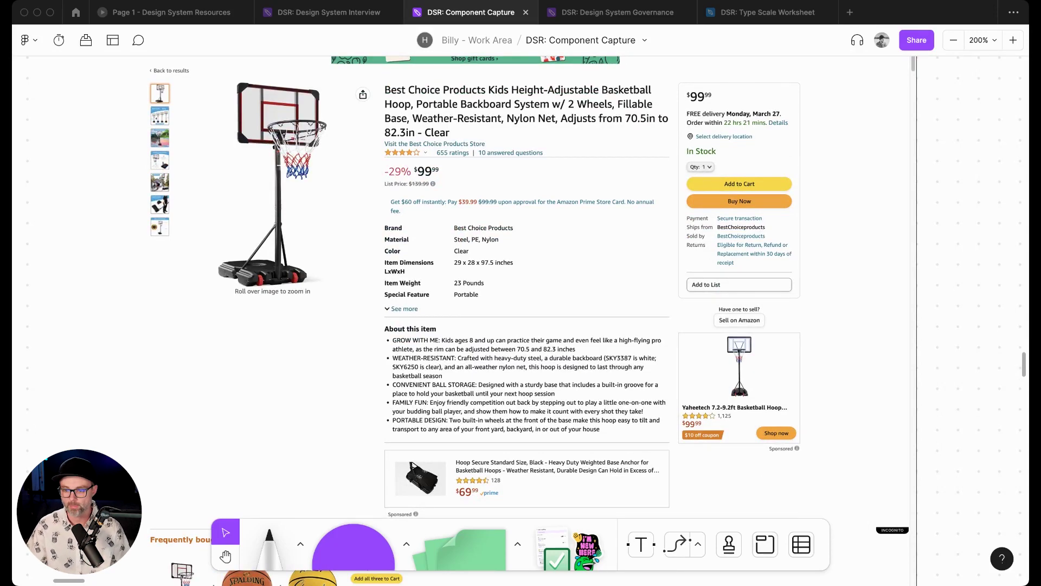
scroll(533, 320, "down", 1)
scroll(478, 320, "down", 14)
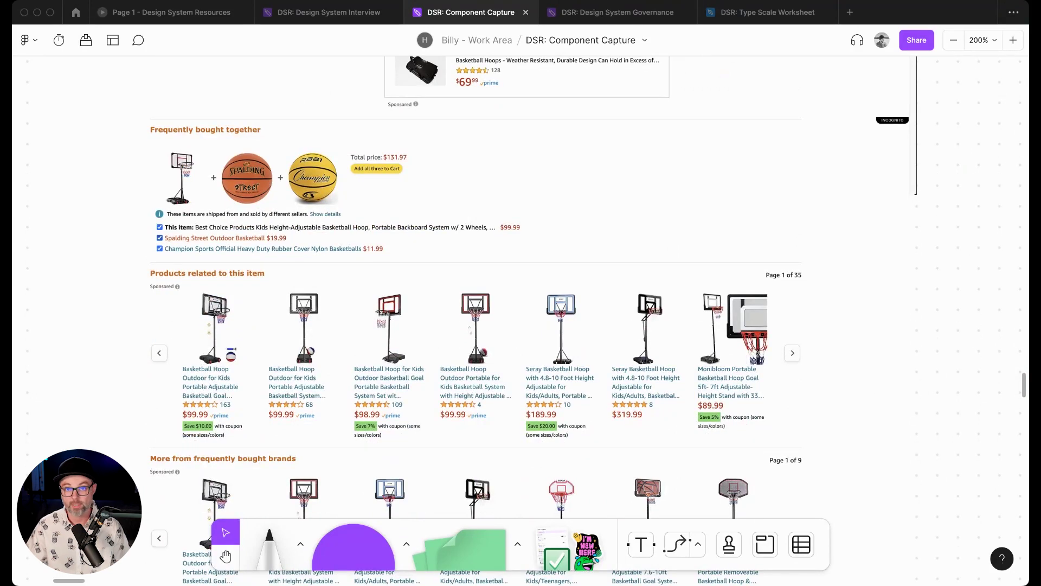
scroll(479, 320, "down", 4)
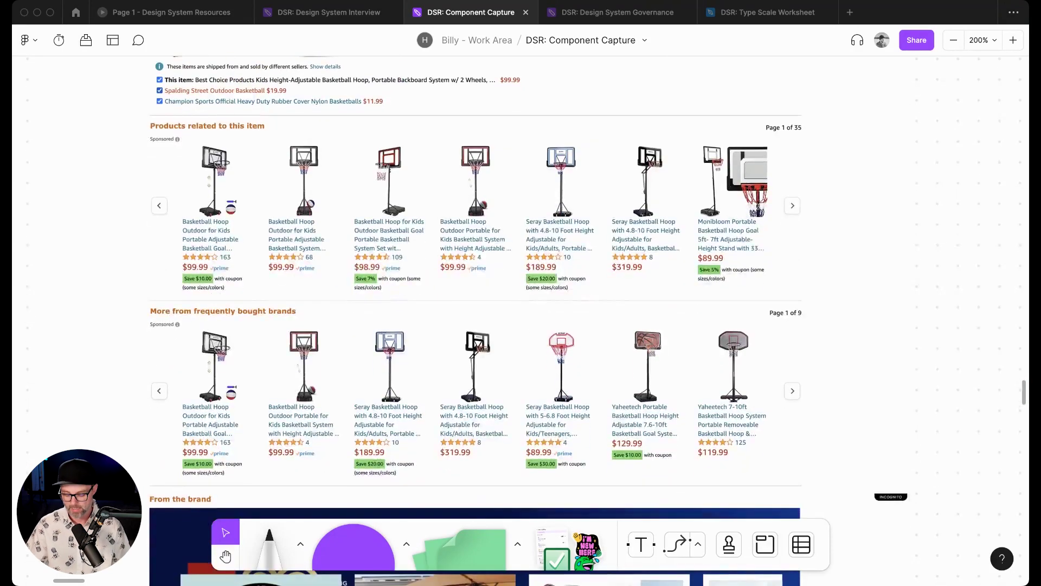
key("minus")
key("minus")
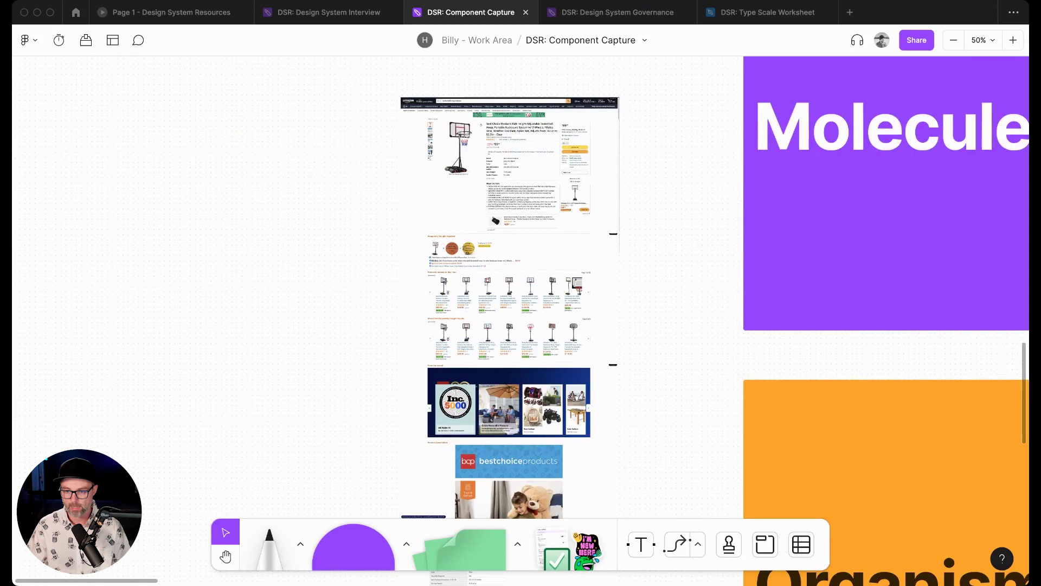
key("minus")
scroll(521, 292, "up", 5)
scroll(521, 293, "right", 8)
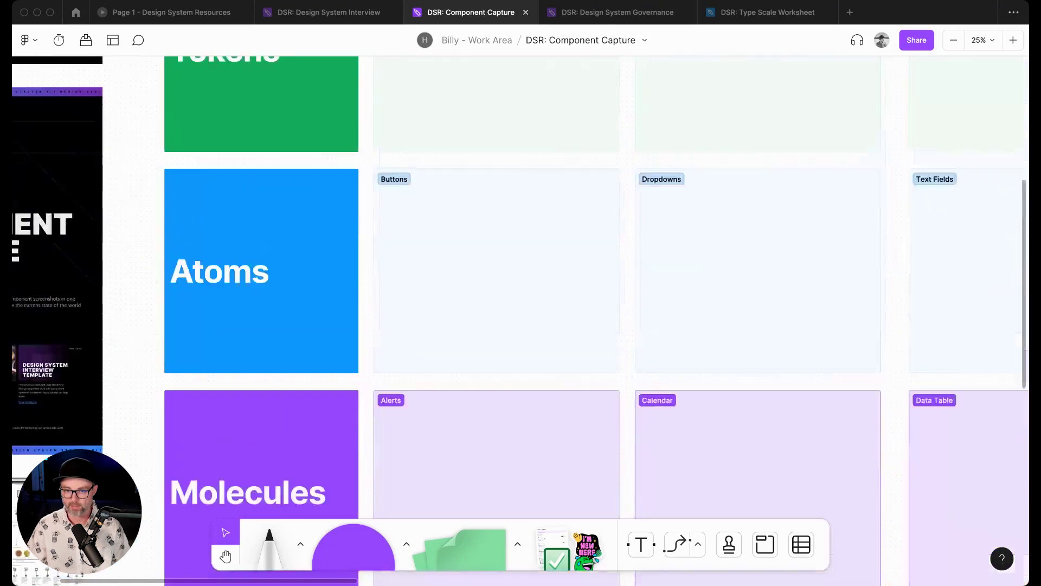
scroll(521, 293, "right", 2)
scroll(521, 293, "down", 5)
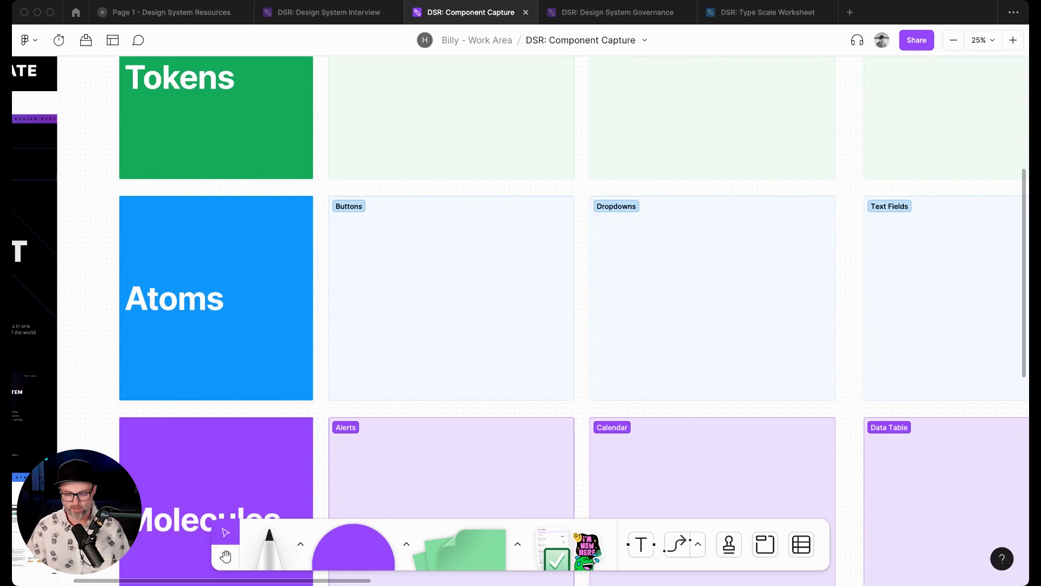
Step: Paste four Amazon button crops into Buttons and the Qty dropdown crop into Dropdowns
key("super+v")
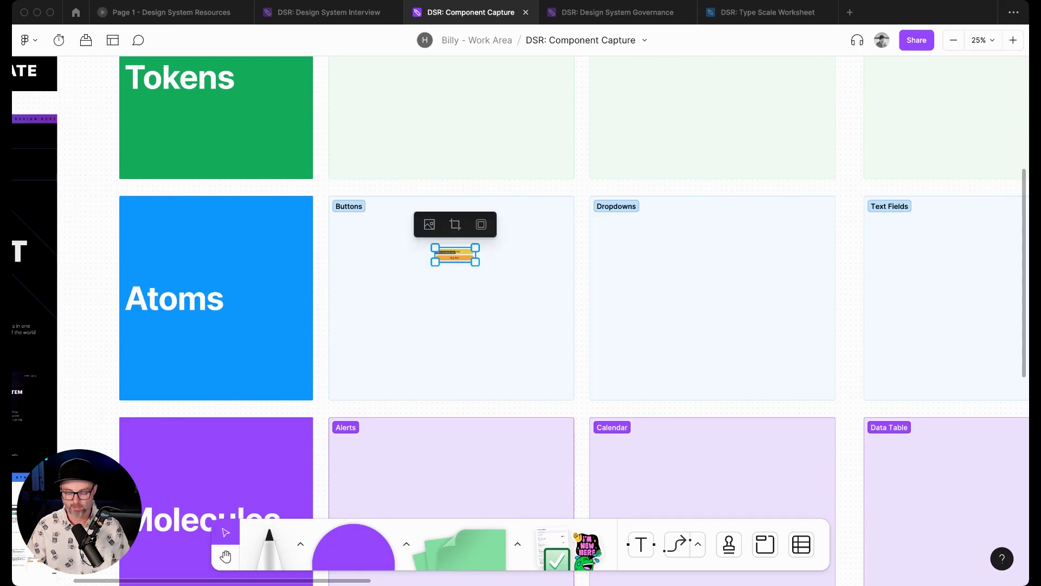
key("super+v")
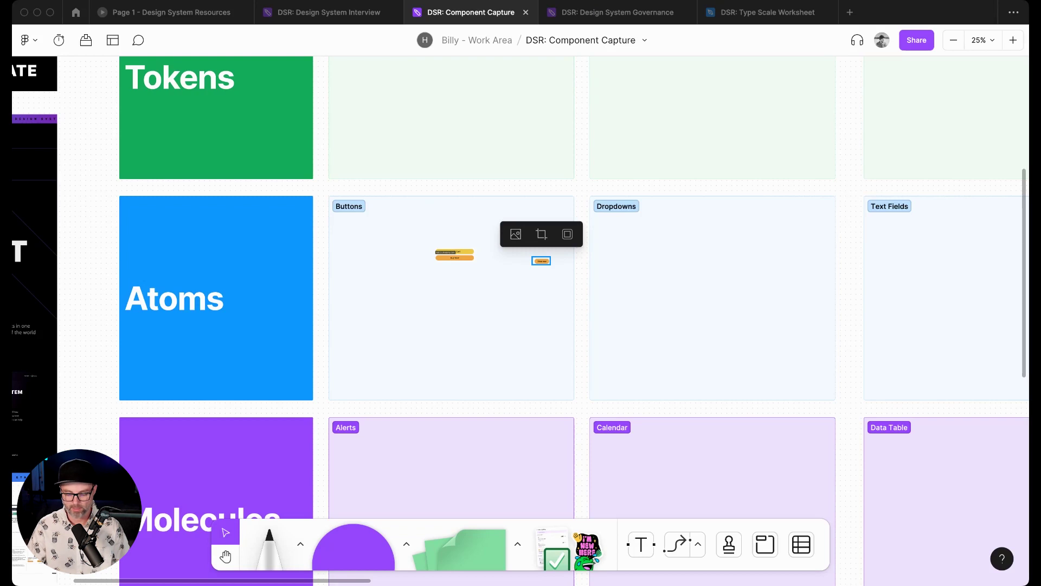
key("super+v")
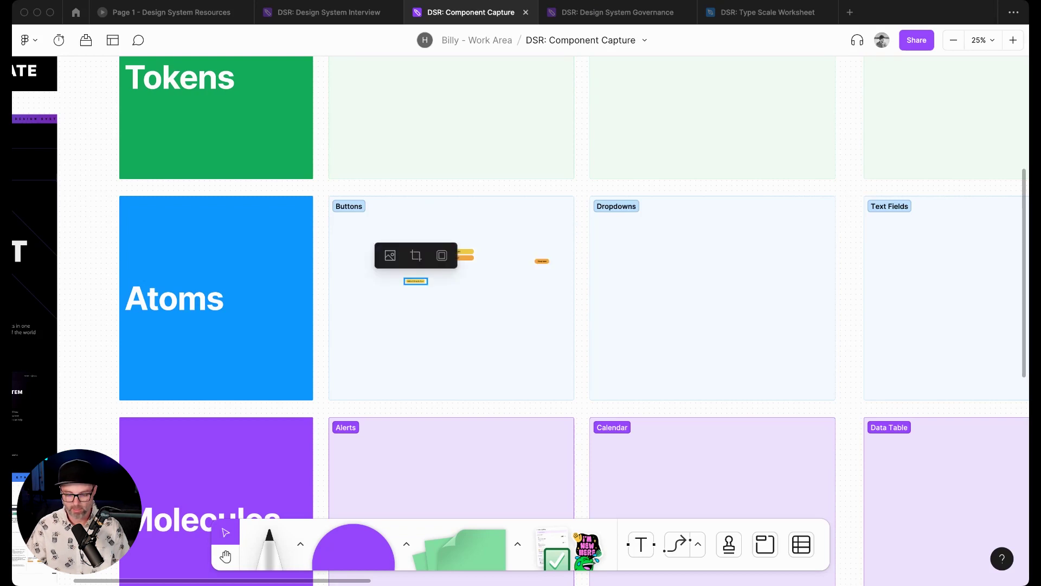
key("super+v")
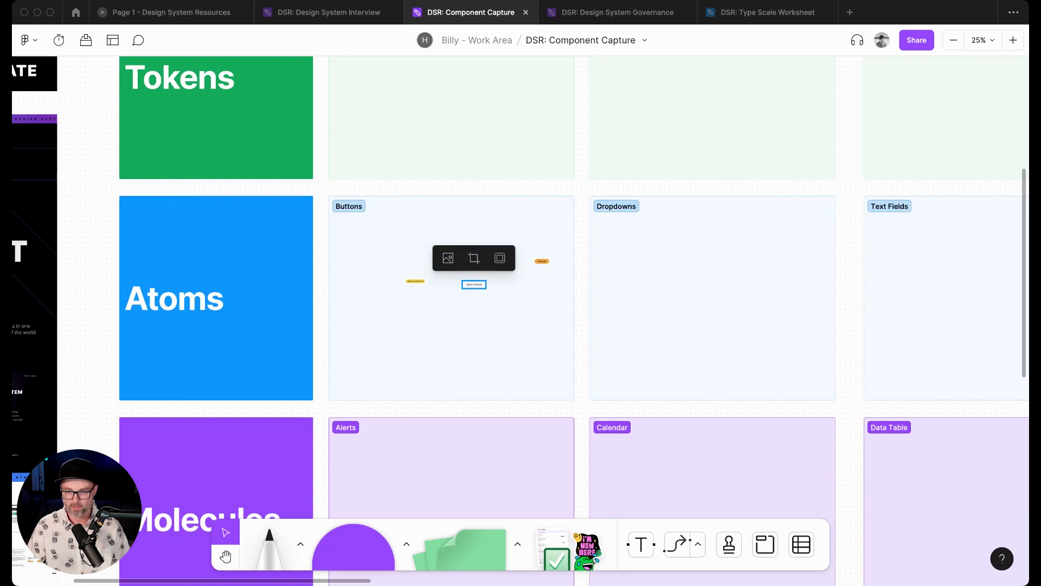
key("super+v")
key("super+v")
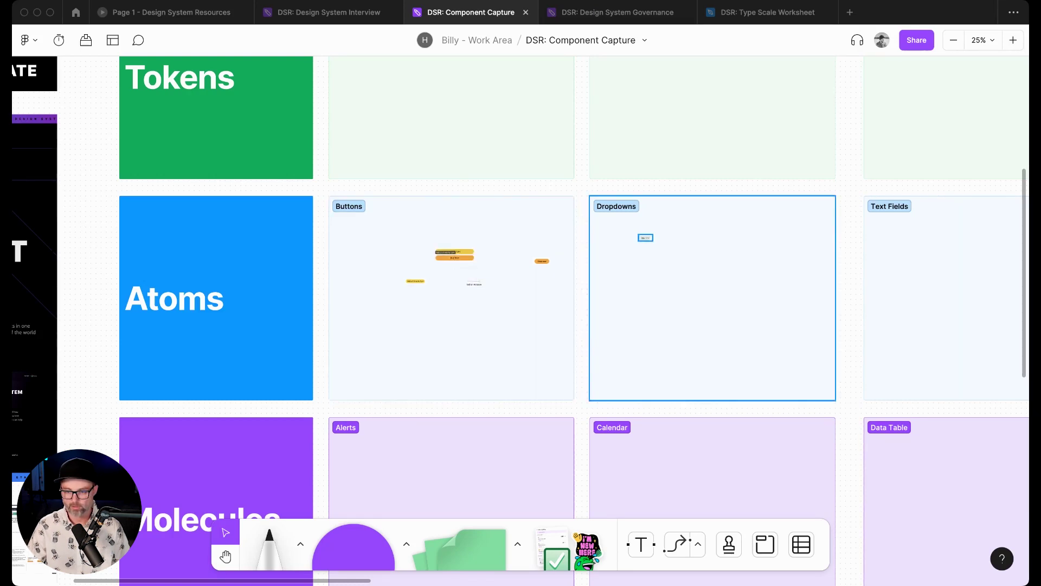
Step: Add the Back to top bar crop, shrink it, and place it inside Buttons
left_click_drag(402, 240, 567, 306)
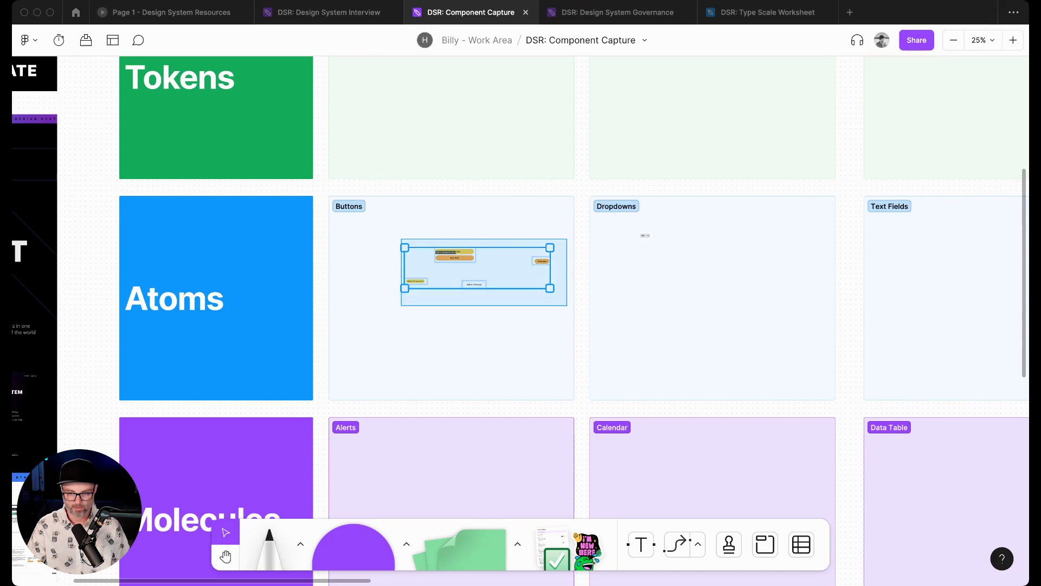
key("shift+2")
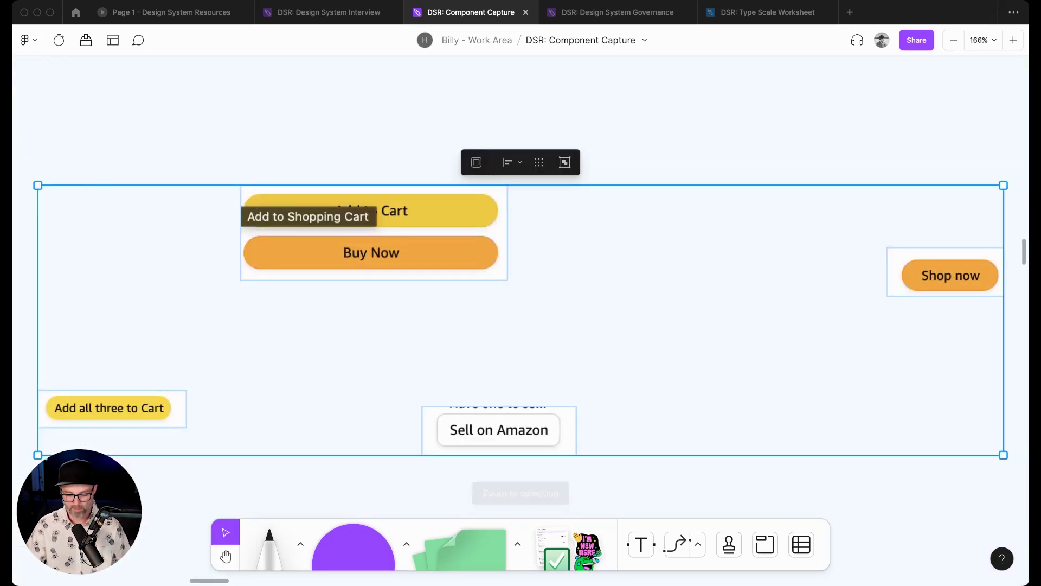
key("super+v")
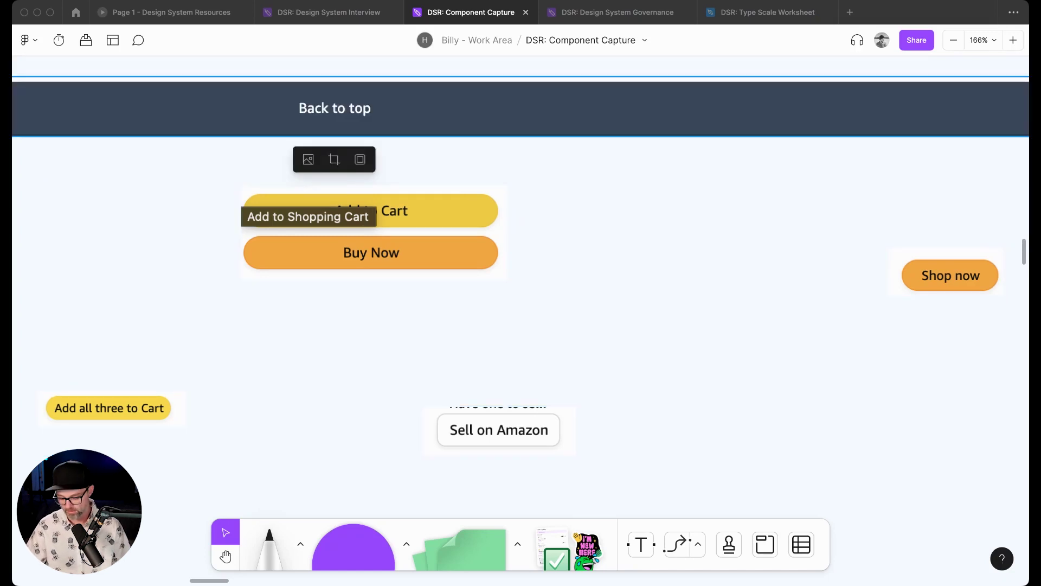
key("shift+0")
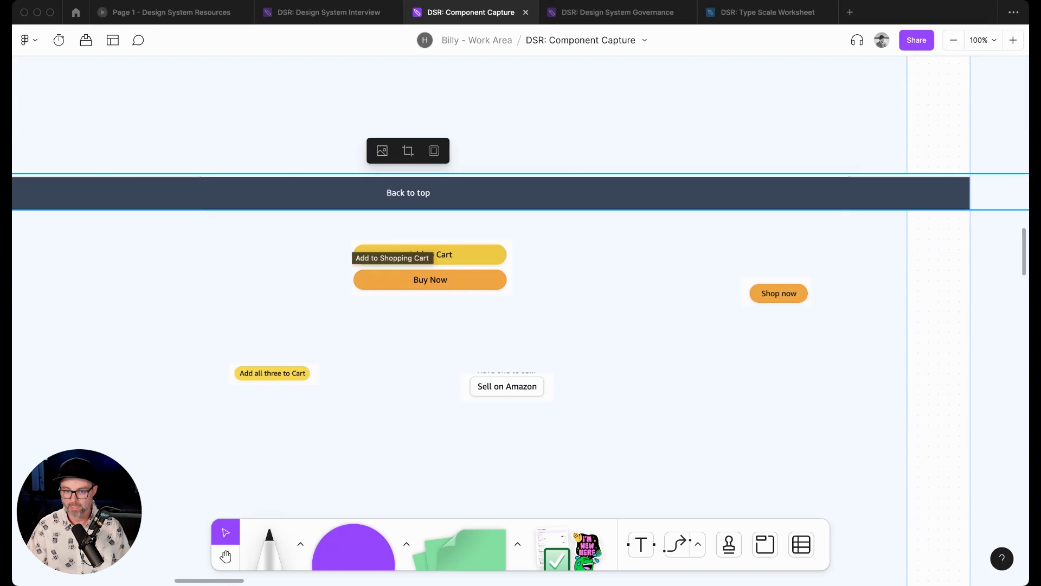
key("minus")
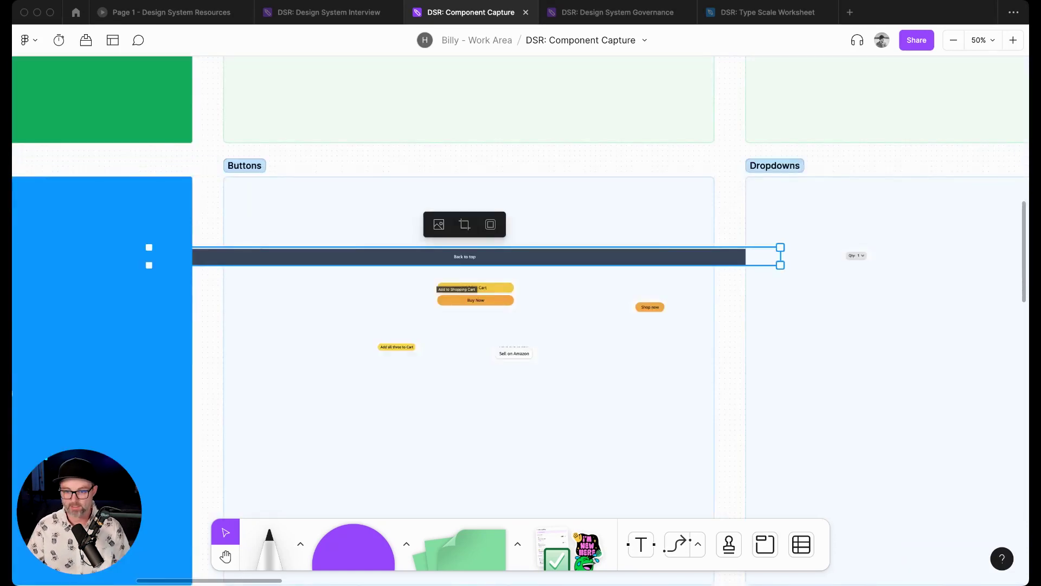
left_click_drag(780, 265, 574, 259)
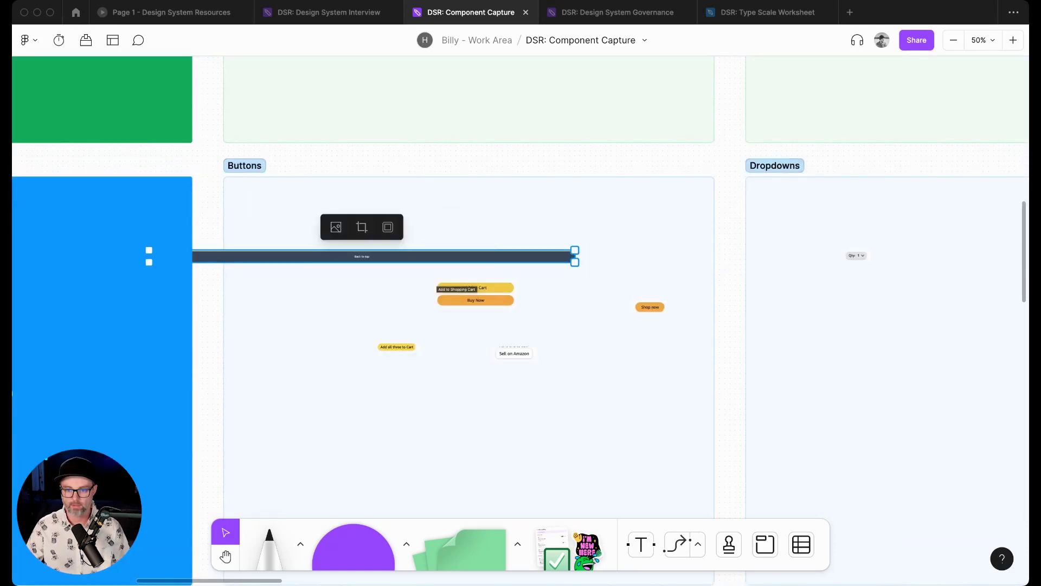
left_click_drag(361, 256, 445, 248)
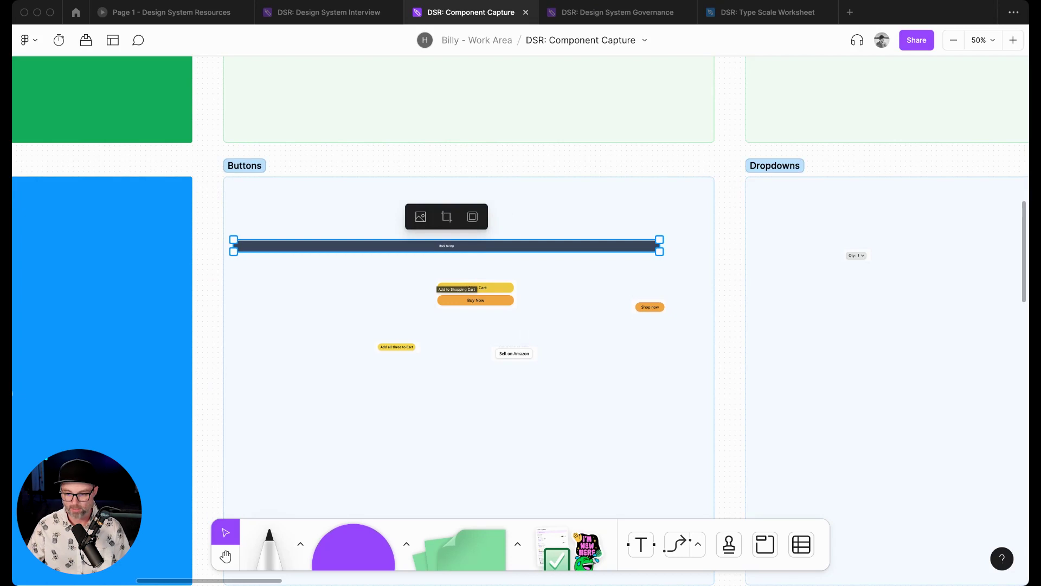
Step: Paste the product title crop next to the 'From the brand' crop in Type Styles
scroll(521, 325, "right", 10)
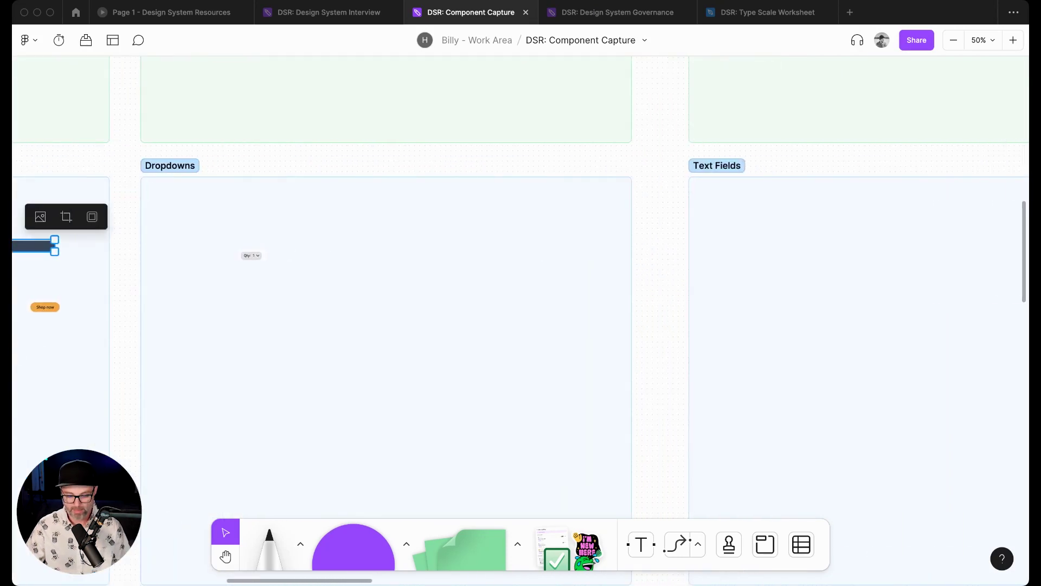
scroll(520, 326, "up", 6)
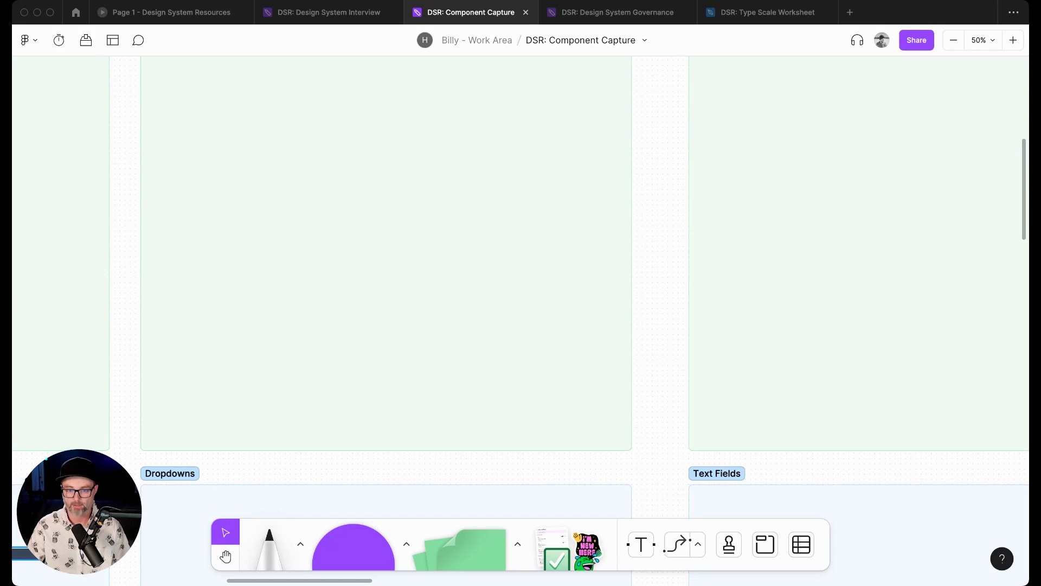
scroll(521, 292, "up", 5)
scroll(520, 293, "down", 1)
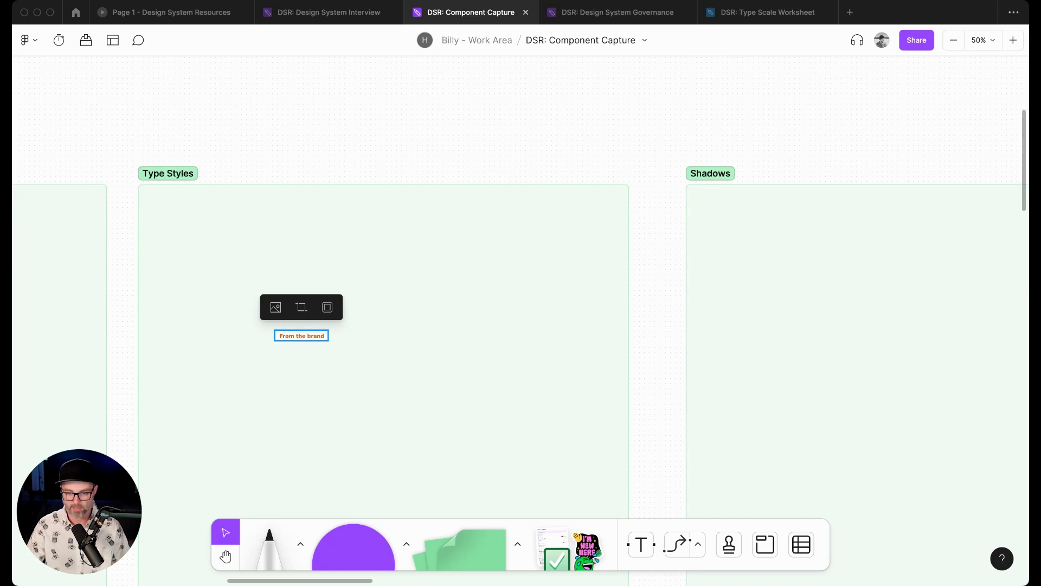
key("super+v")
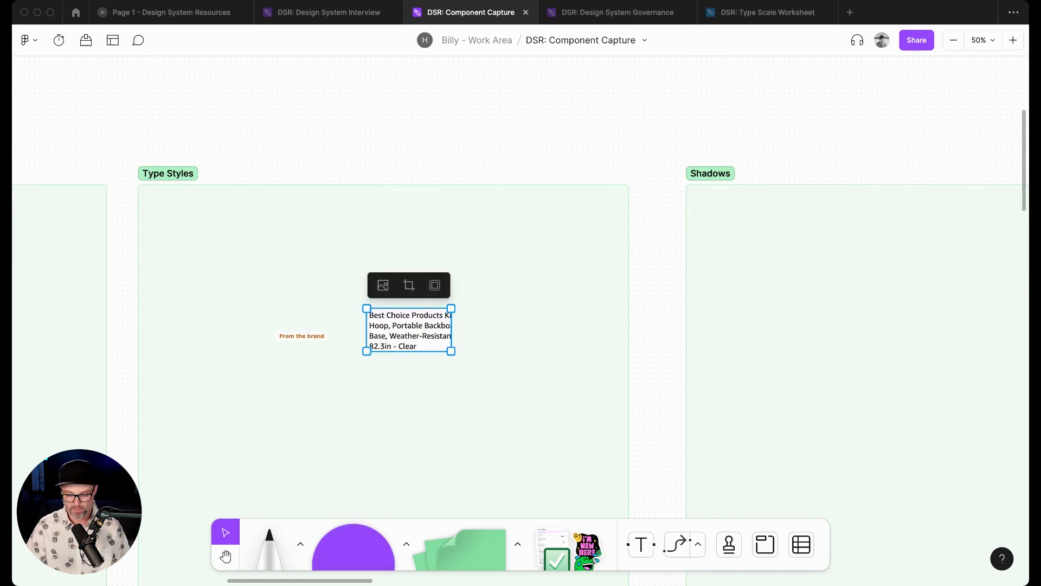
scroll(351, 222, "down", 10)
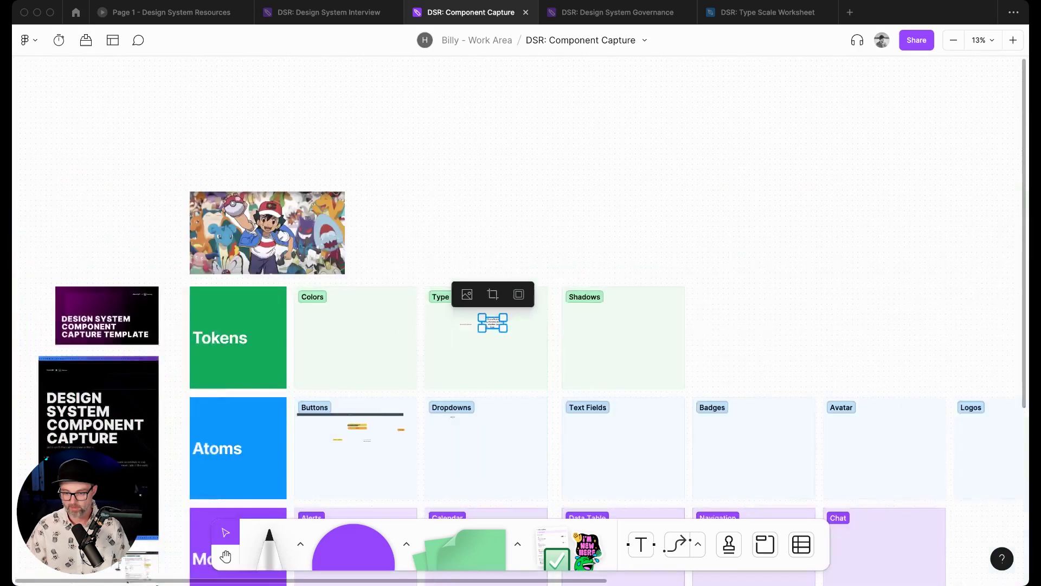
scroll(520, 320, "down", 4)
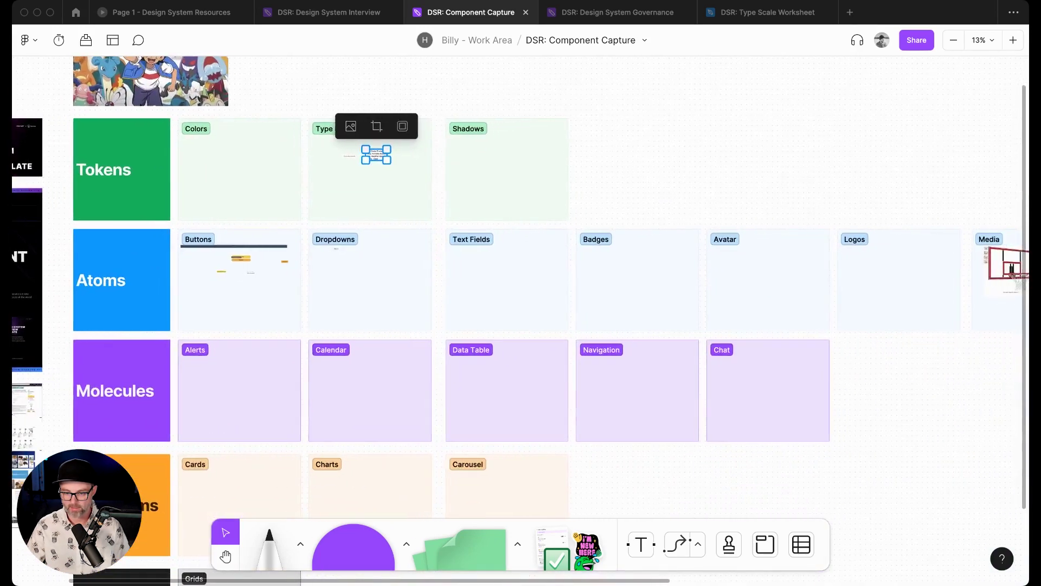
scroll(507, 486, "left", 1)
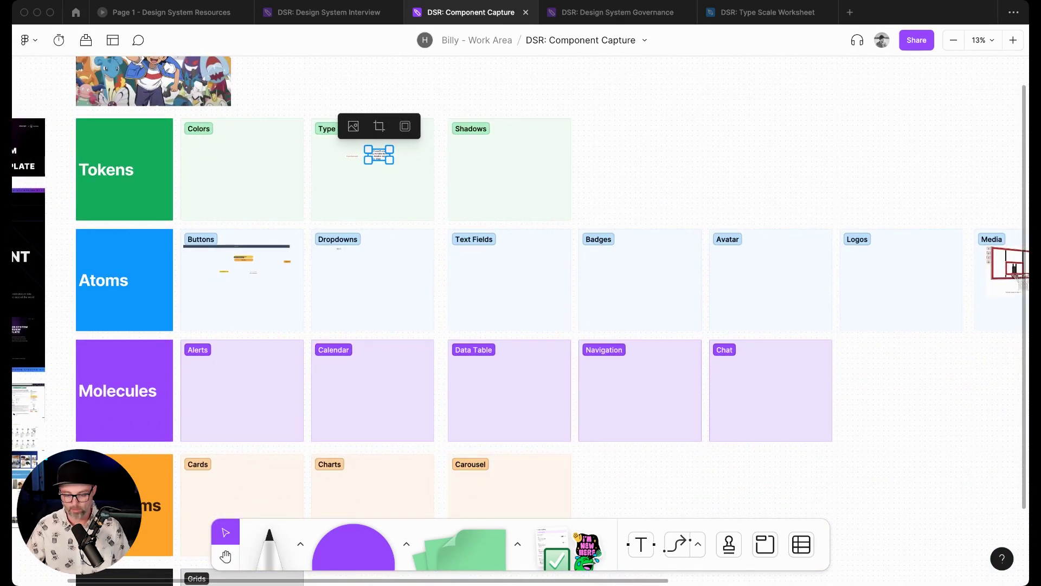
scroll(520, 303, "right", 5)
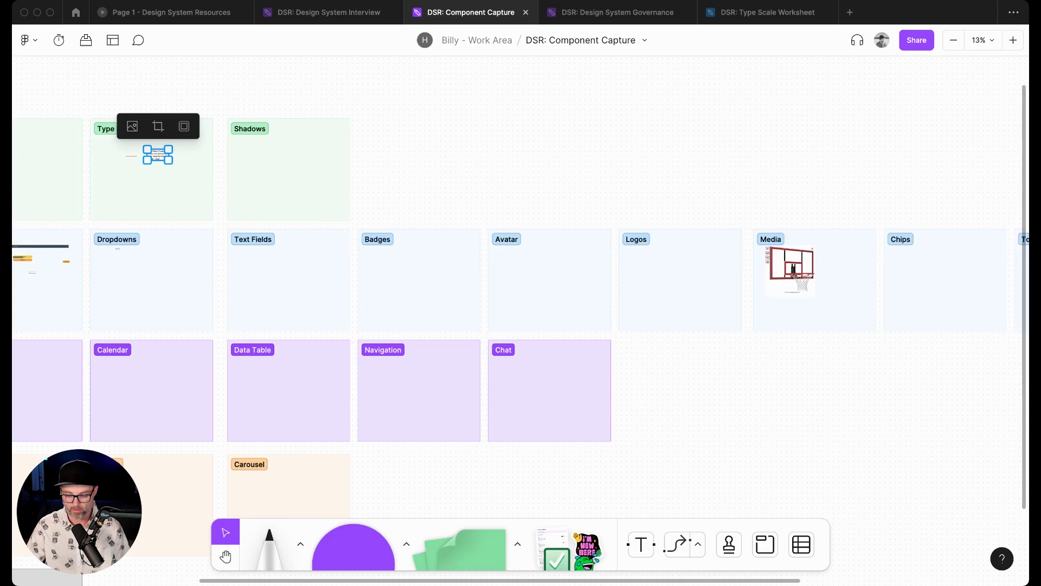
scroll(521, 304, "left", 8)
scroll(521, 304, "right", 3)
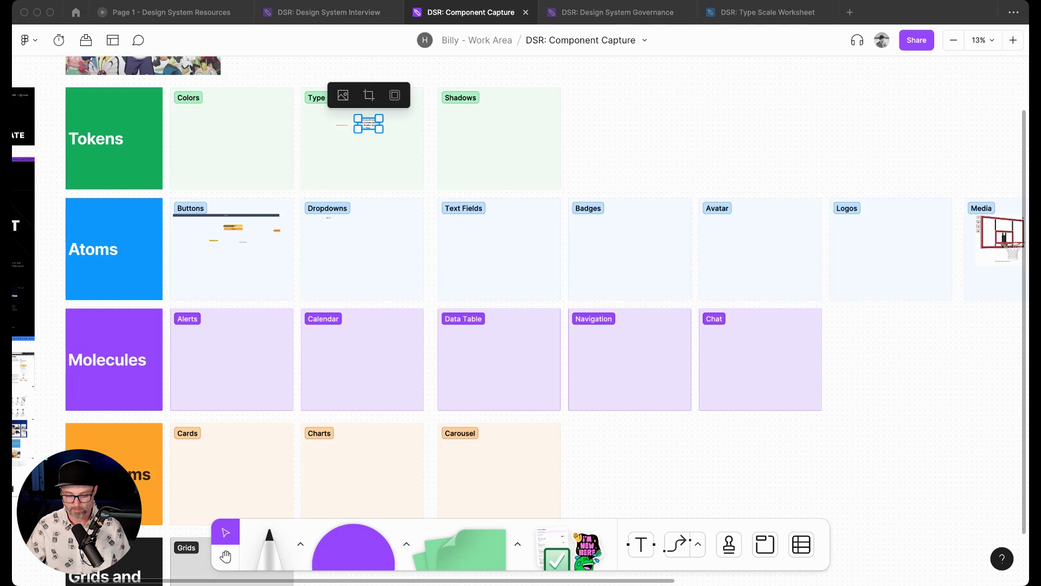
Step: Paste the product thumbnail carousel strip into the Organisms row's Carousel section
key("ctrl+v")
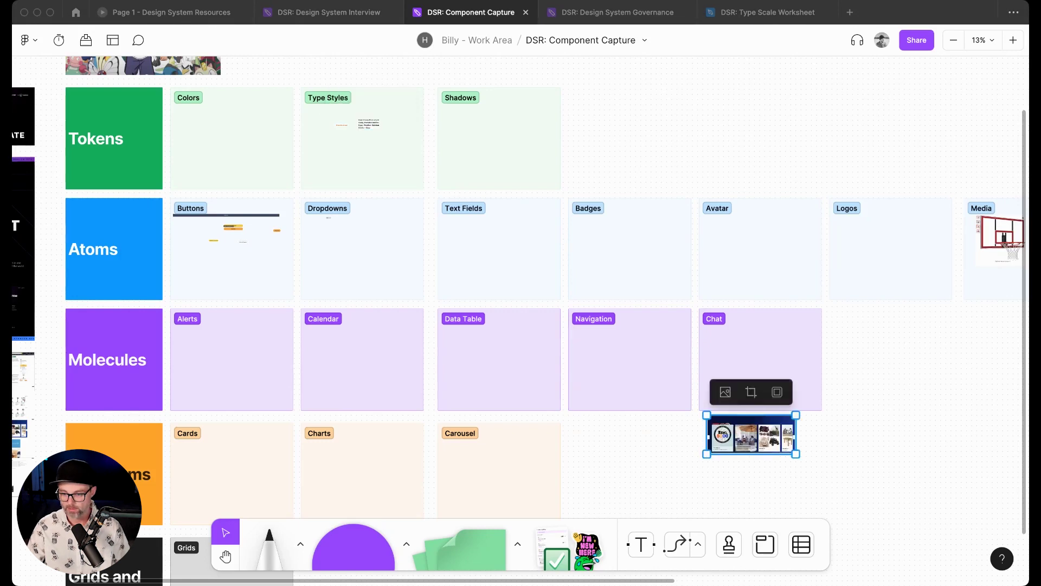
left_click_drag(751, 434, 499, 481)
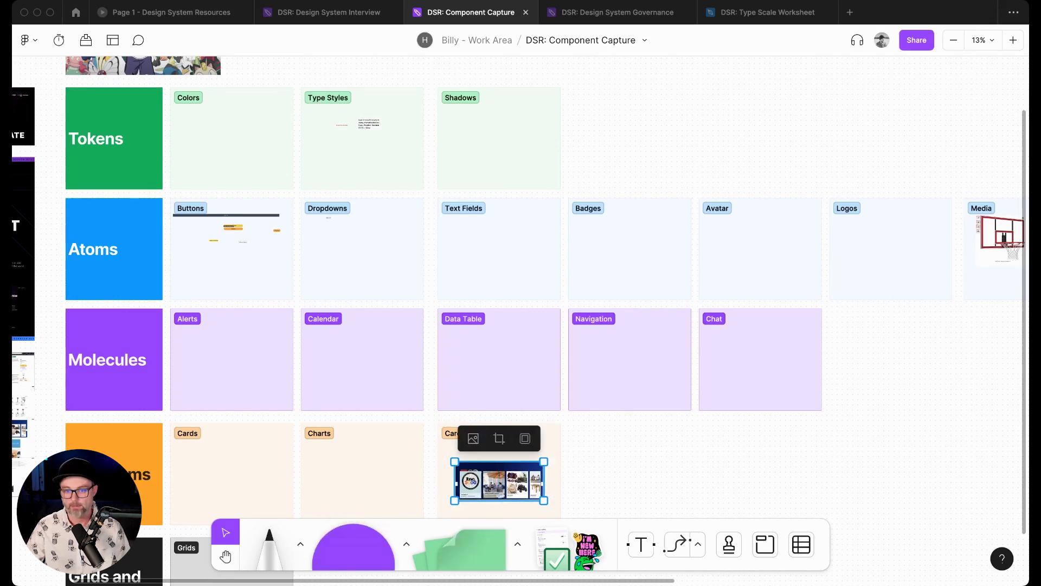
scroll(521, 303, "up", 3)
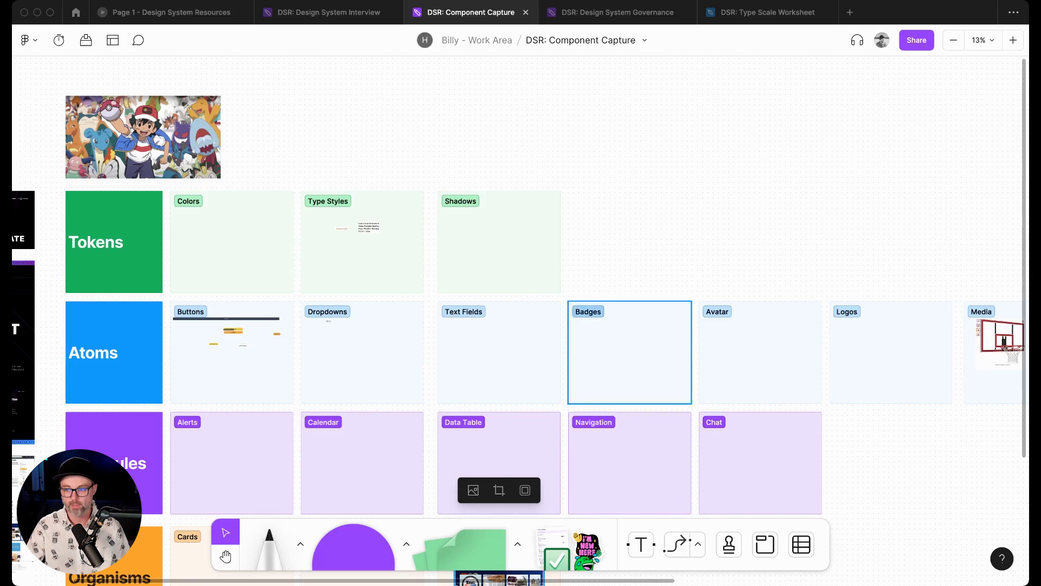
scroll(521, 320, "down", 5)
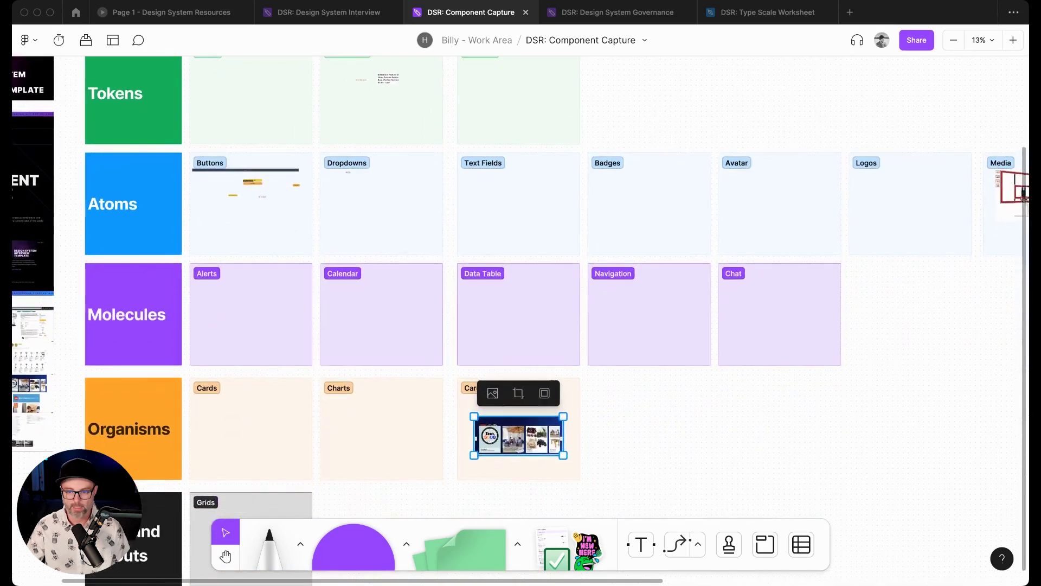
scroll(520, 320, "right", 3)
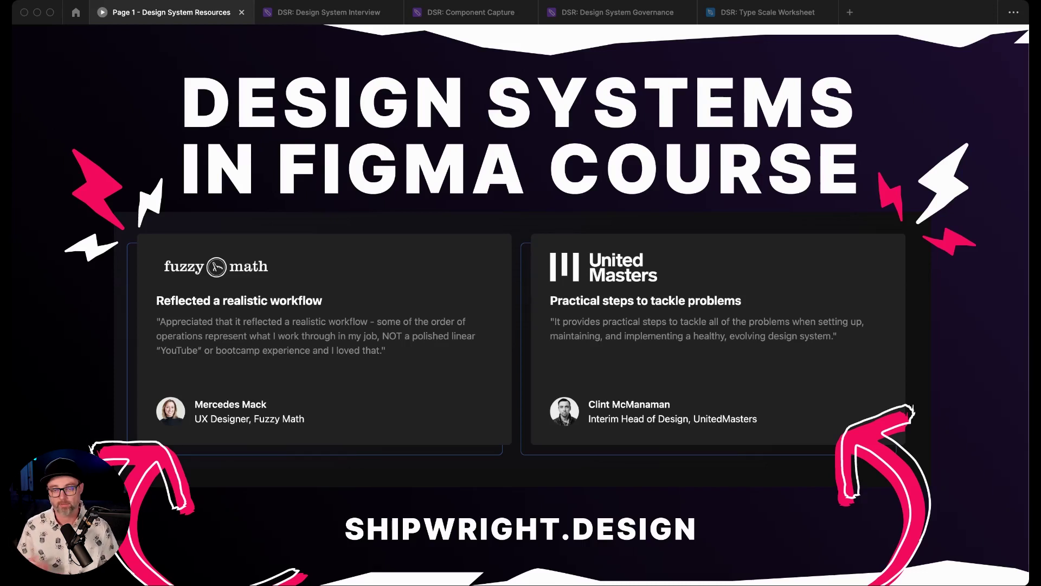
Step: Advance to the 'Figma Community' slide showing the Headway resources page
key("Right")
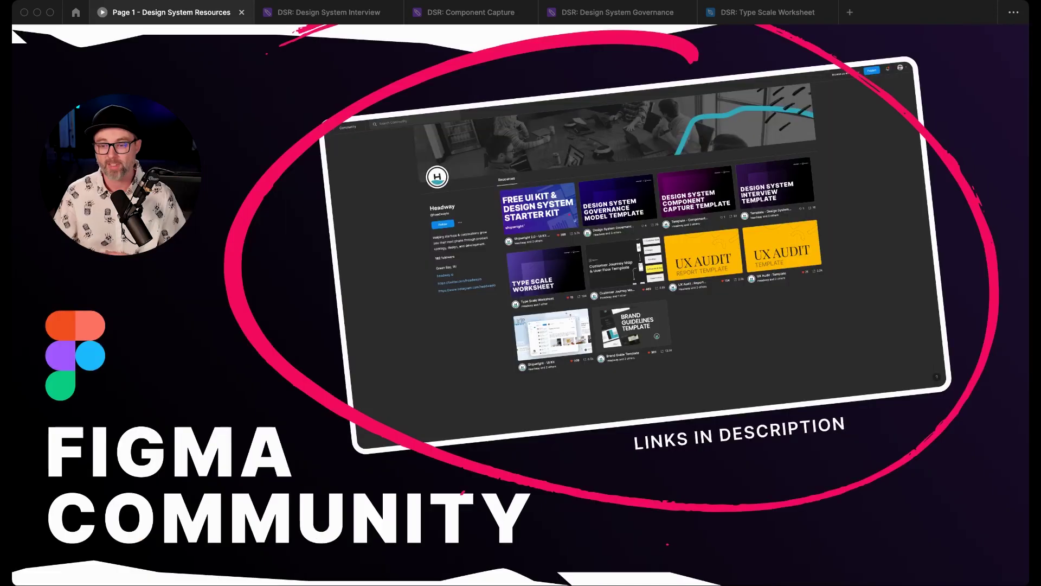